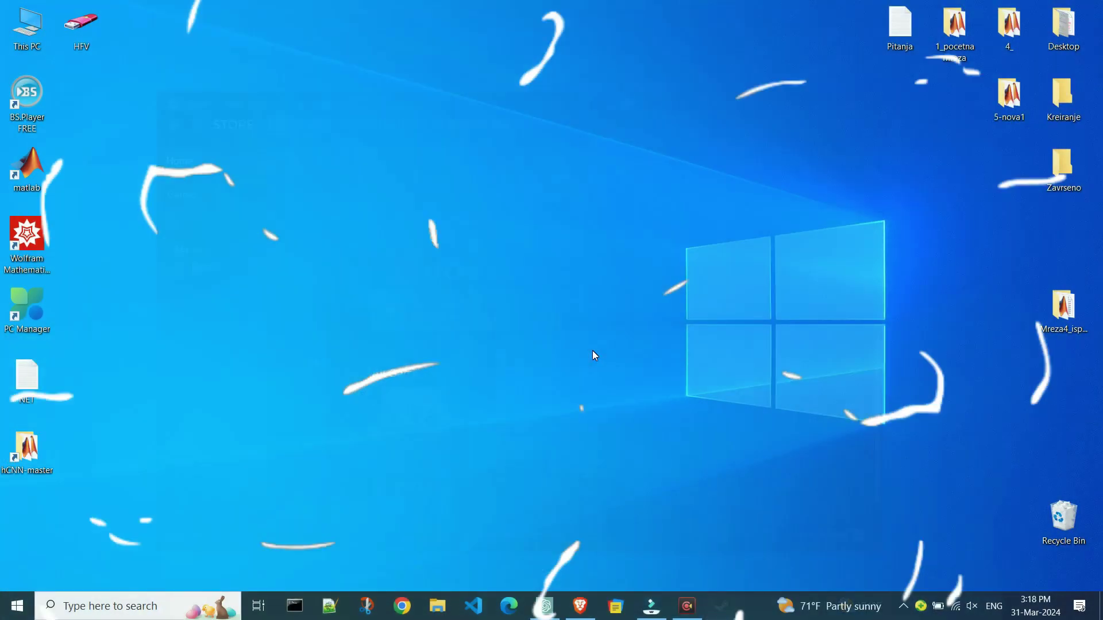
Step: Launch Steam from the Windows Start search results
click(71, 607)
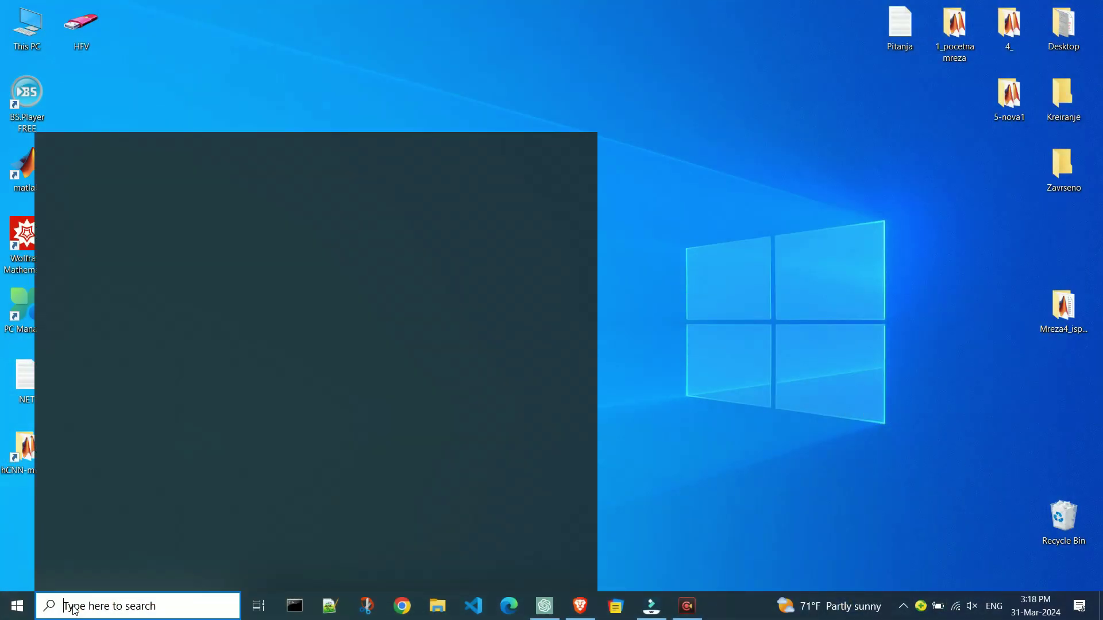
text(steam)
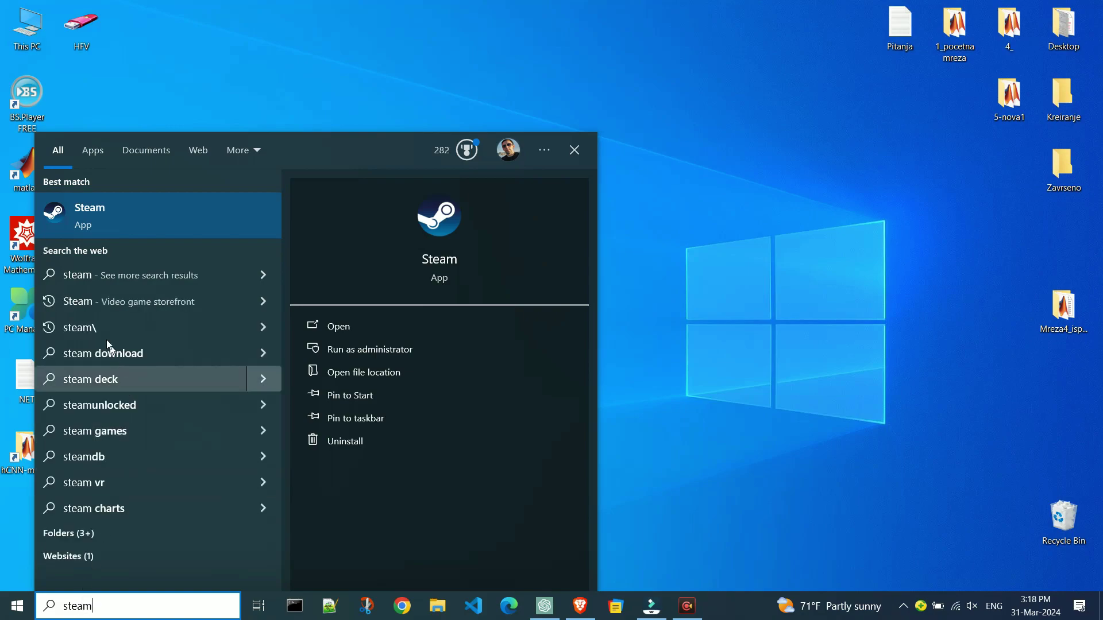
click(110, 223)
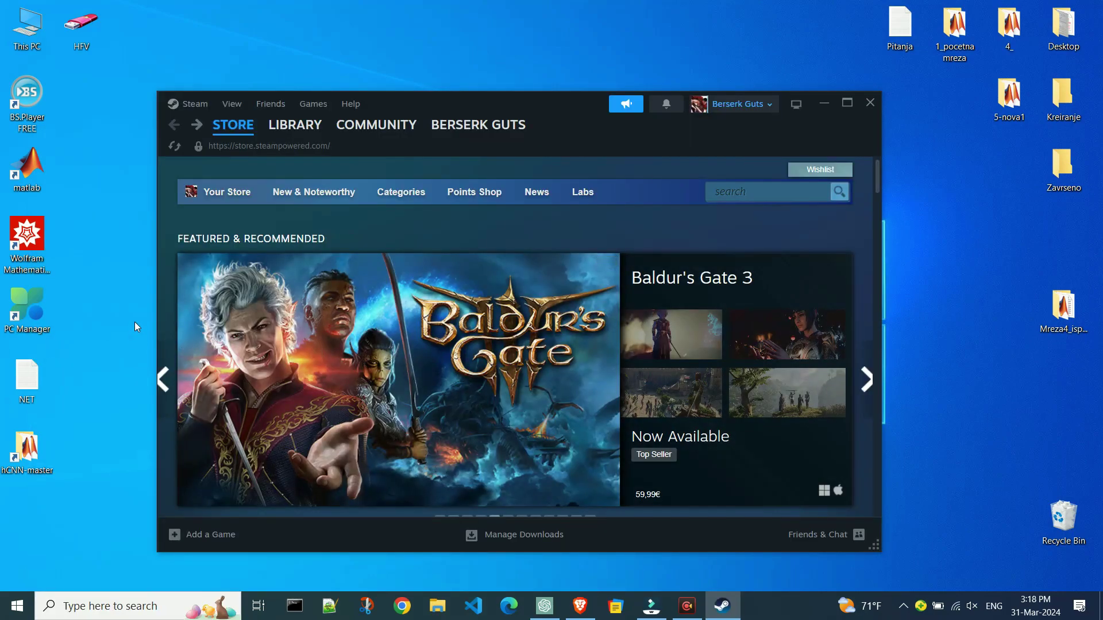
Step: Open Steam's Settings window from the Steam menu
click(204, 109)
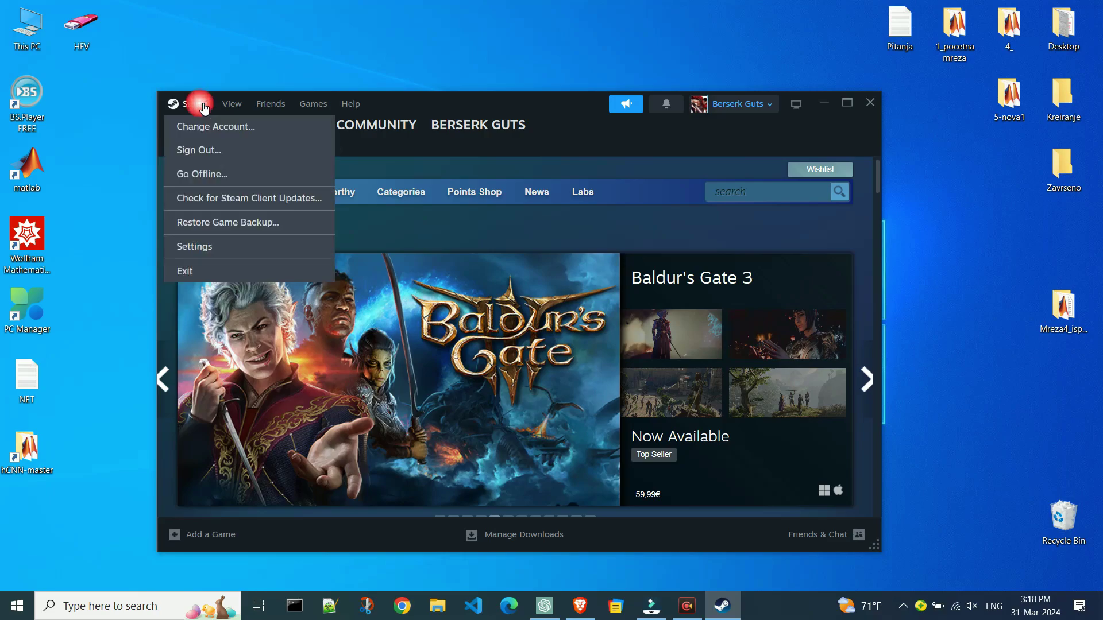
click(220, 248)
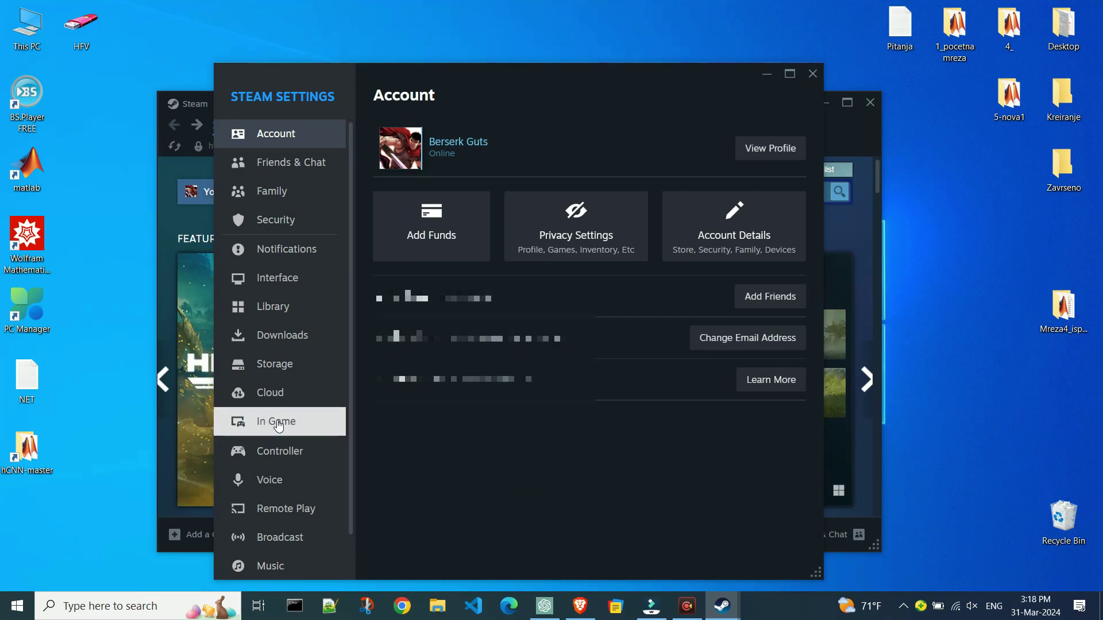
Step: On the In Game page, set the in-game FPS counter to Top-right
click(310, 425)
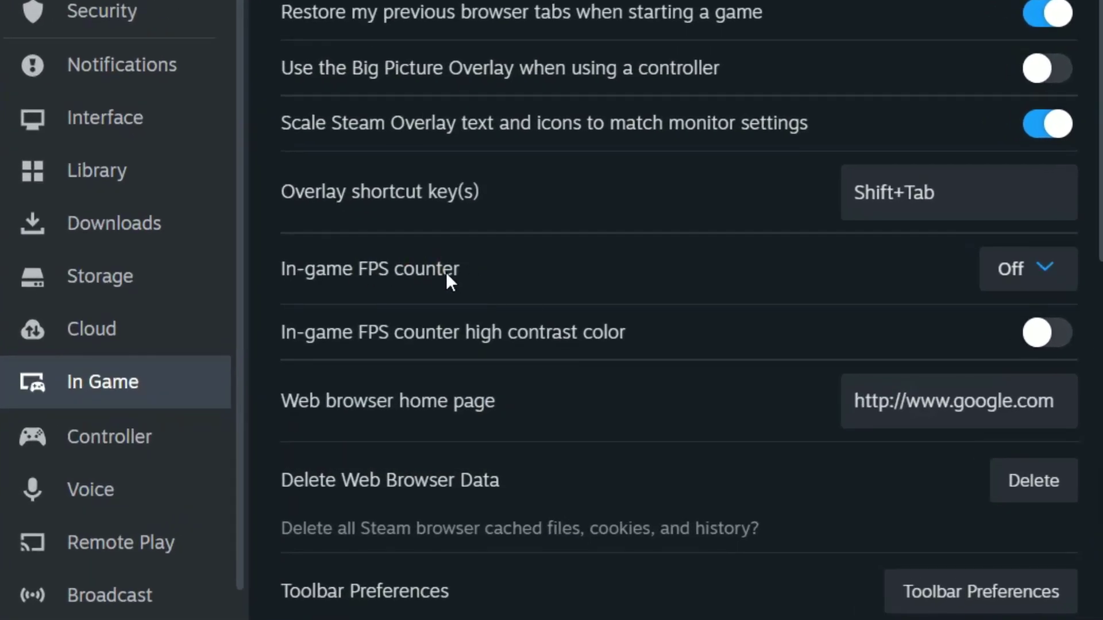
click(1051, 274)
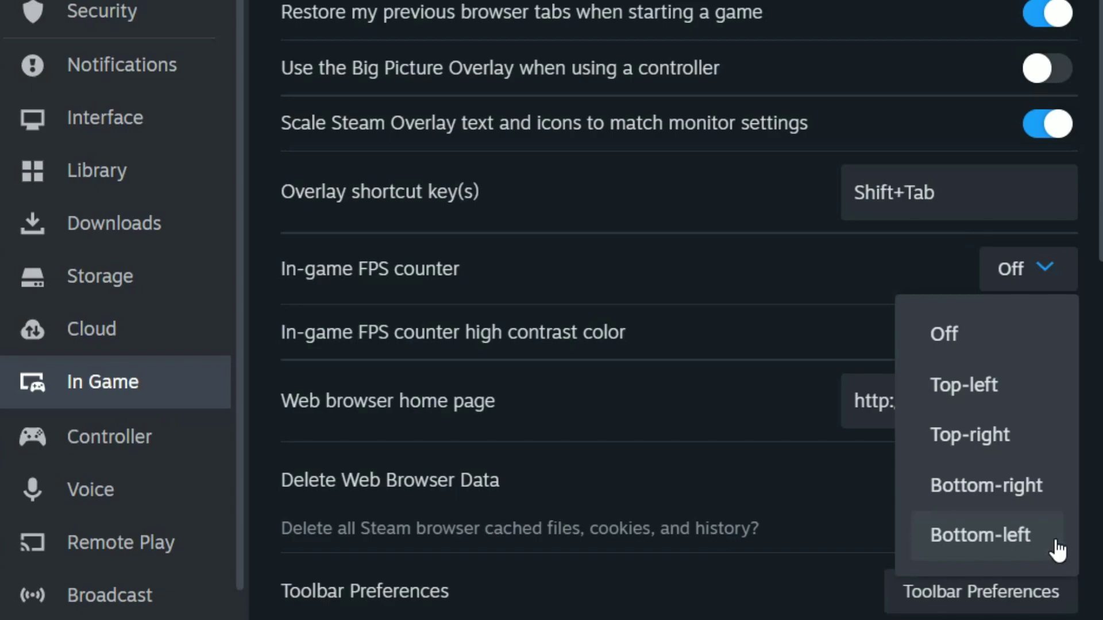
click(1028, 437)
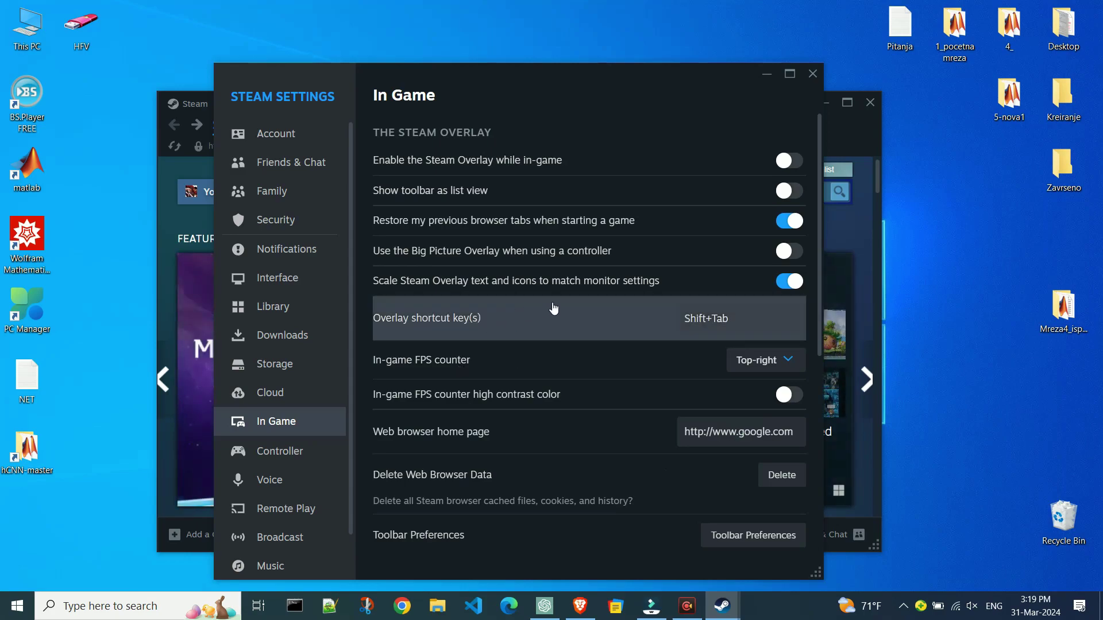
Step: Close the Settings window and switch to the Library showing Dota 2
click(811, 75)
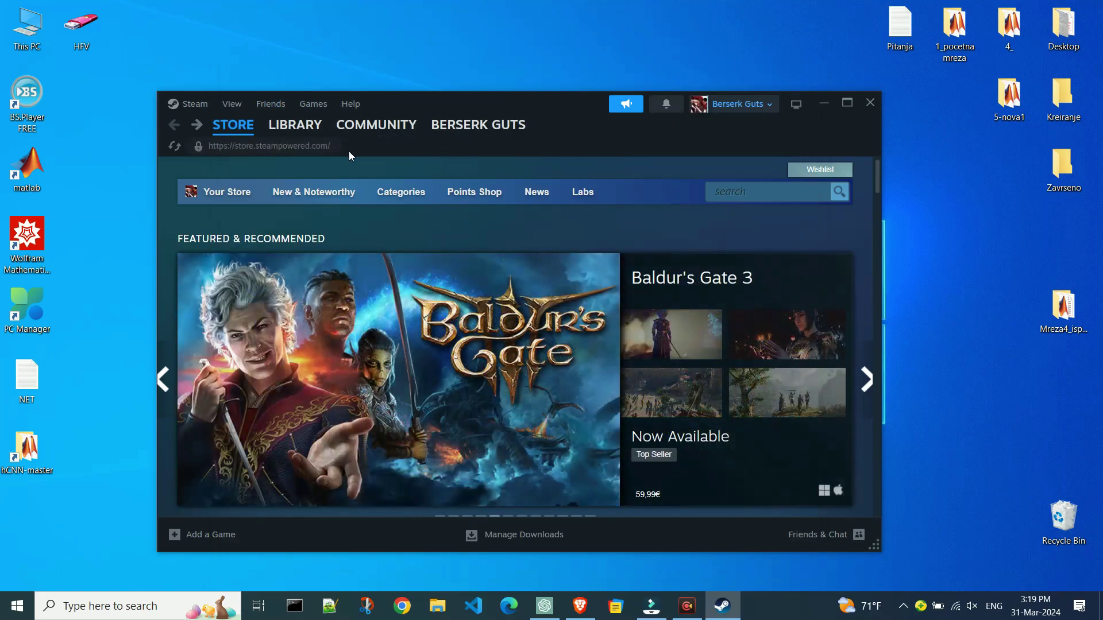
click(294, 127)
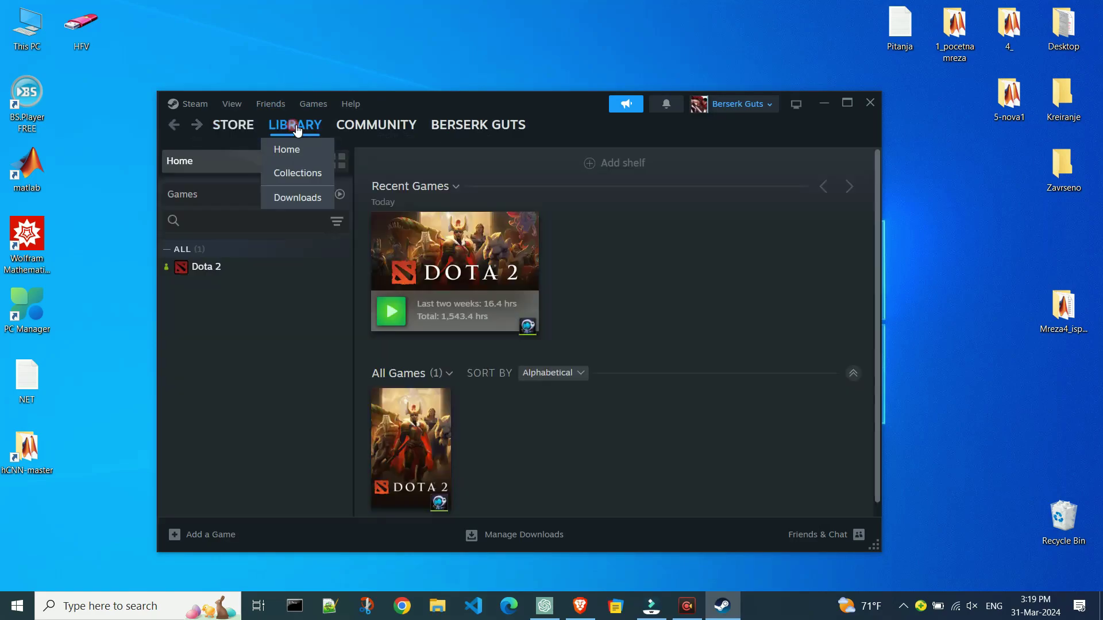